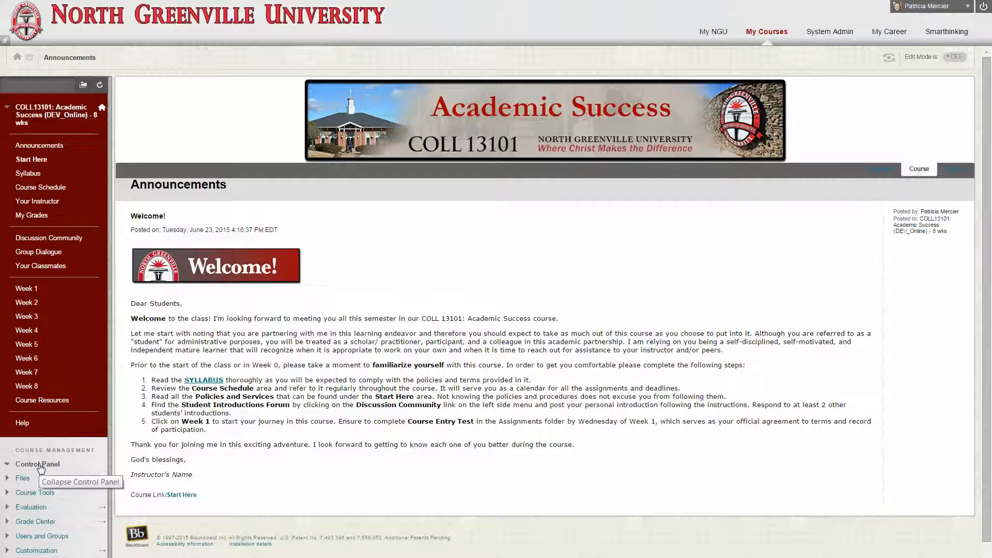
Open Blackboard Collaborate from the course tools and start creating a new session
click(37, 492)
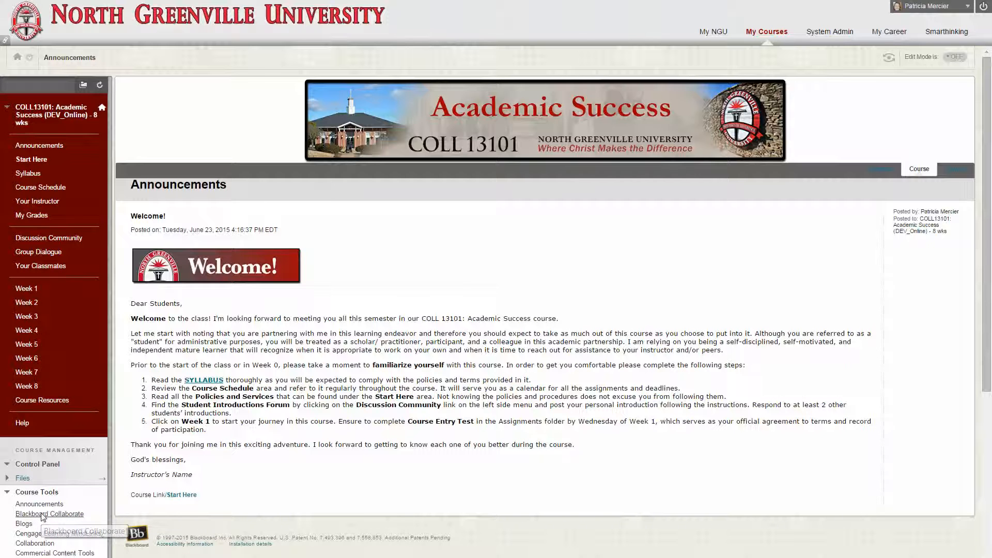
click(44, 515)
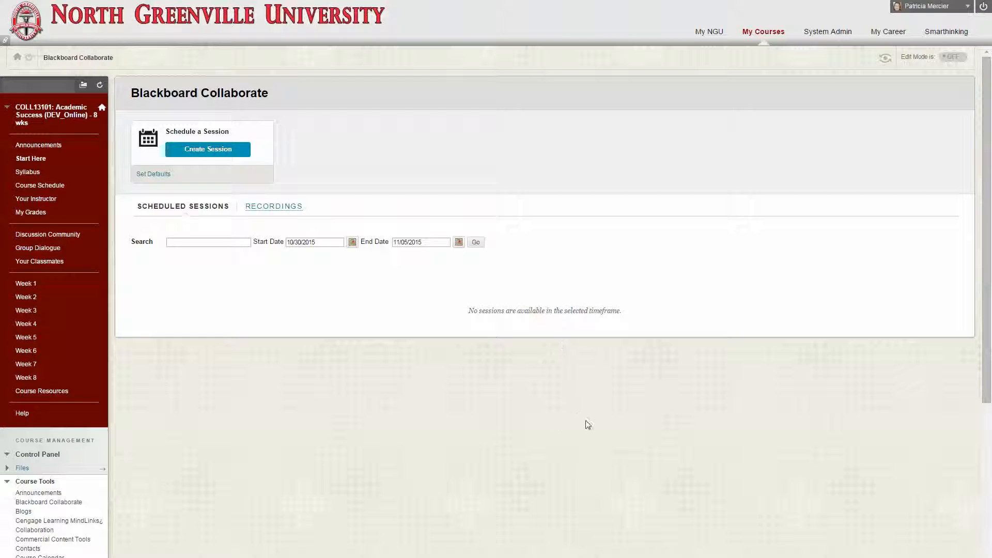
click(199, 150)
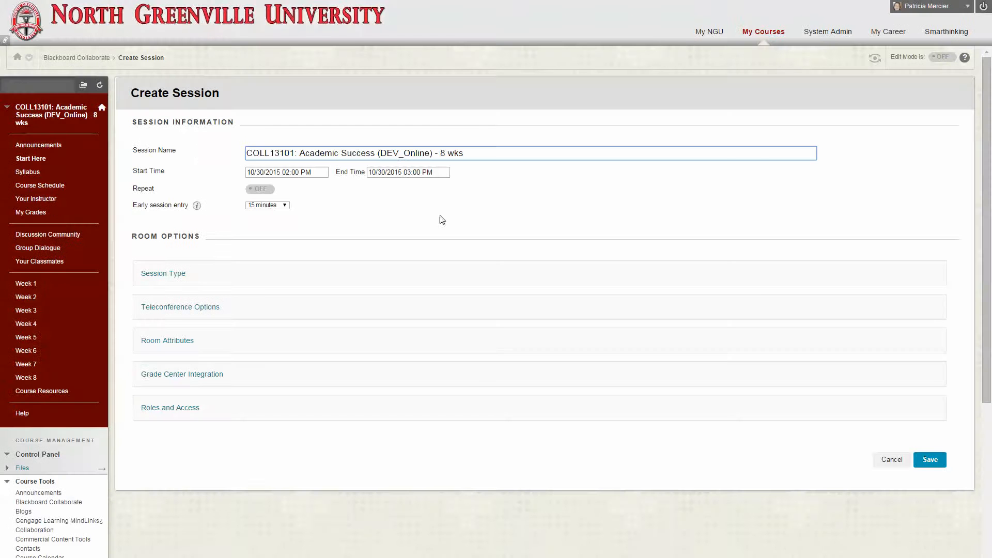
Name the session "COLL13101: Academic Success - Introduction"
click(493, 152)
key(BackSpace)
key(BackSpace)
key(BackSpace)
key(BackSpace)
key(BackSpace)
text(Introduction)
drag(440, 153, 376, 150)
text(()
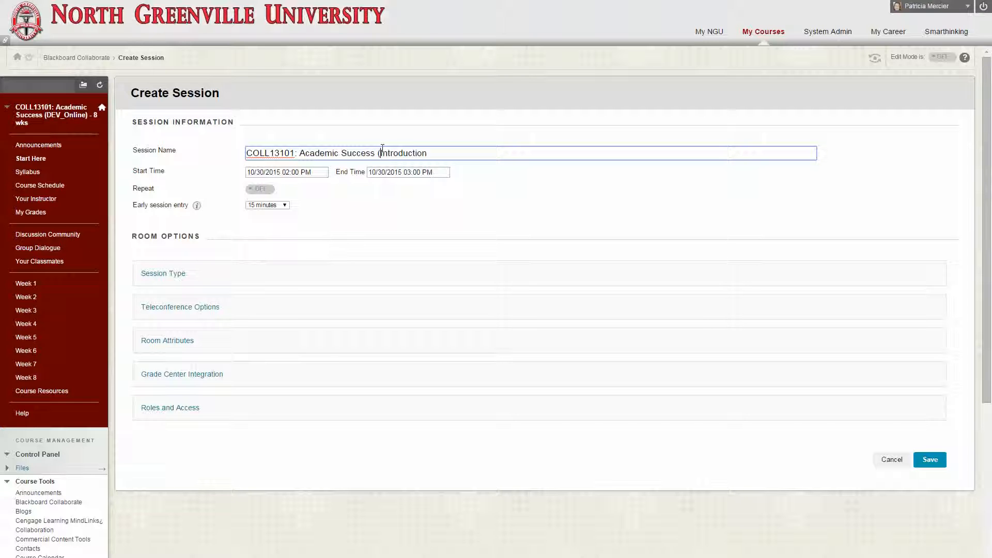
key(BackSpace)
text(-)
Keep the session's start at 10/30/2015 02:00 PM and set its end time to 02:15 PM
click(292, 173)
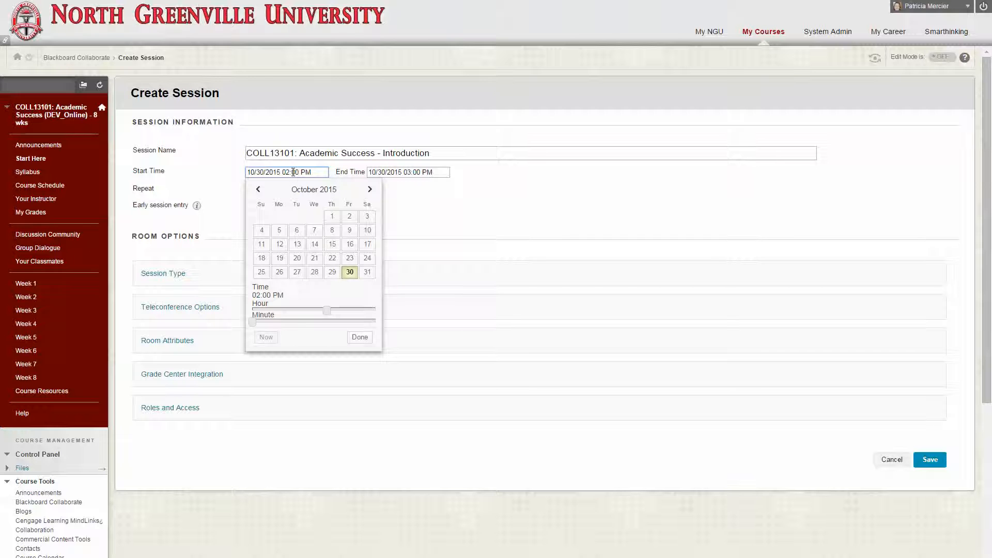
click(360, 339)
click(405, 174)
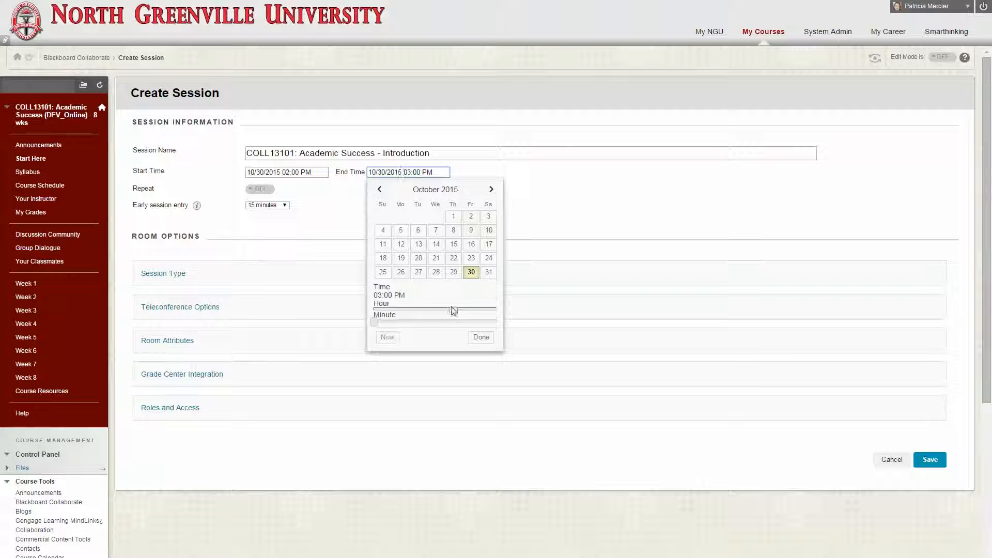
mouse_move(451, 315)
mouse_down()
mouse_move(388, 304)
mouse_move(448, 310)
mouse_up()
drag(375, 322, 414, 322)
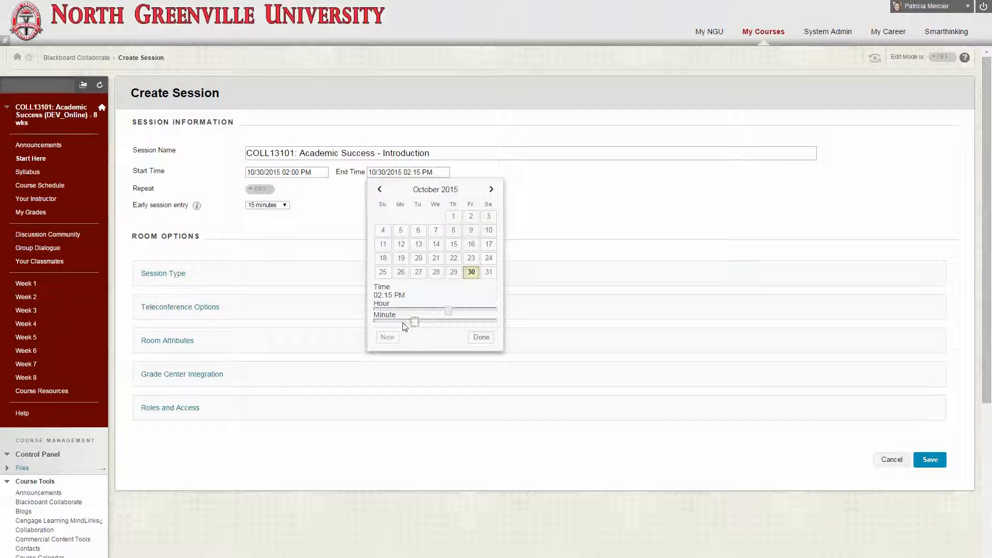
click(481, 338)
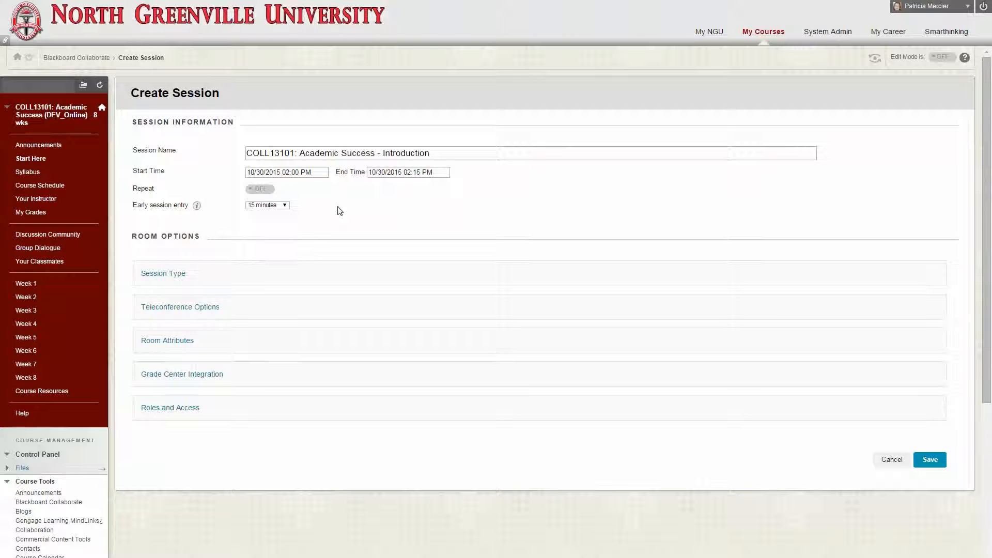
Review the session type choices and select the built-in teleconference option for the session
click(177, 275)
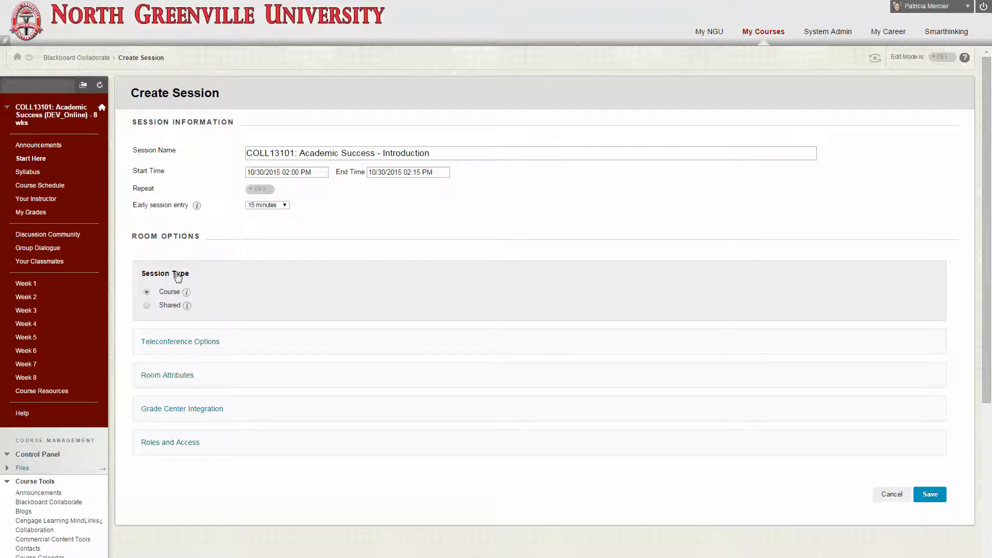
click(177, 275)
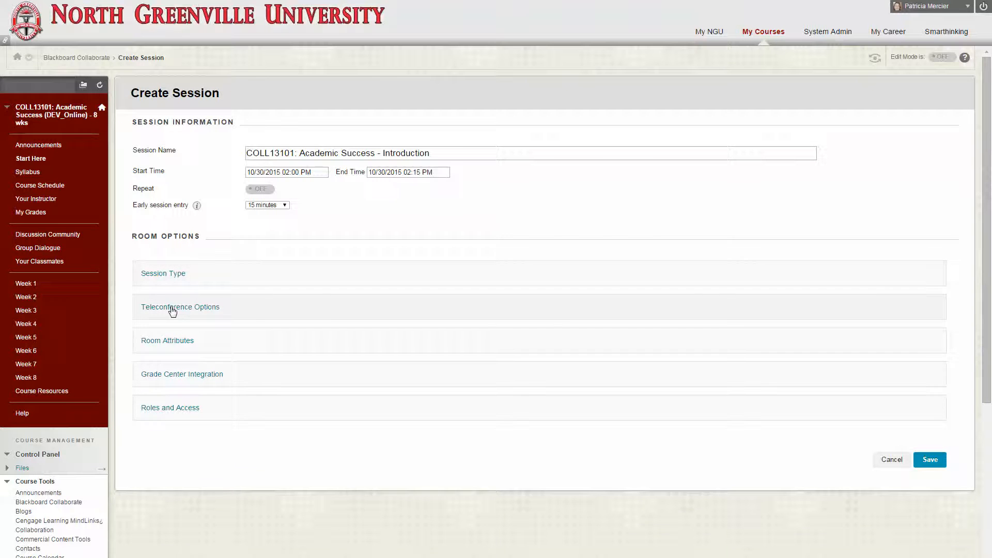
click(174, 310)
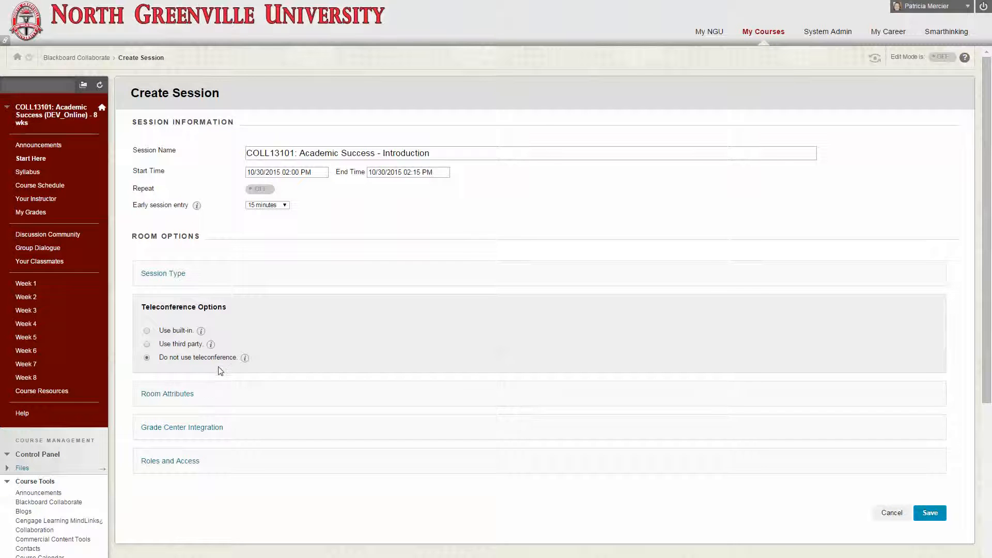
click(147, 331)
click(174, 308)
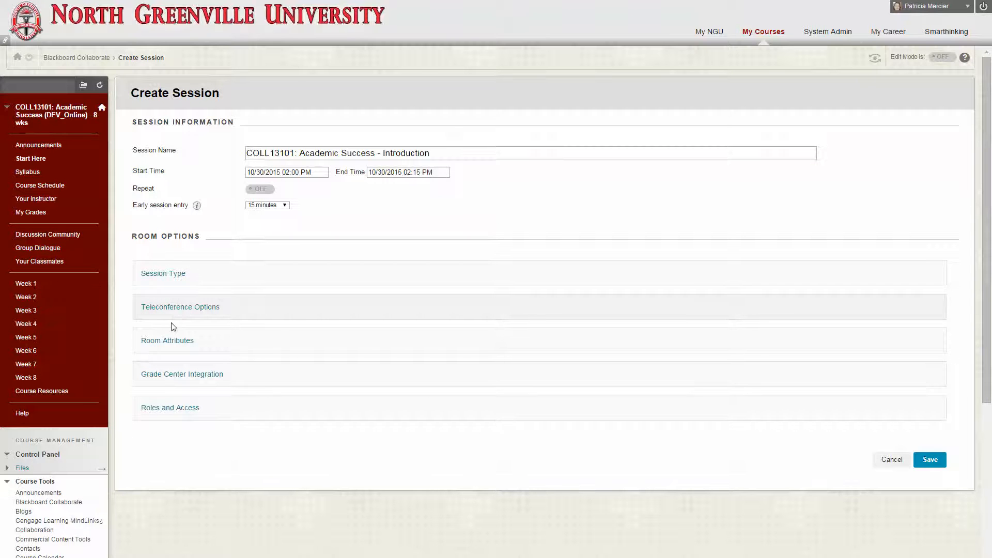
Review the room attributes, including the recording mode choices and the options for preloading content
click(169, 340)
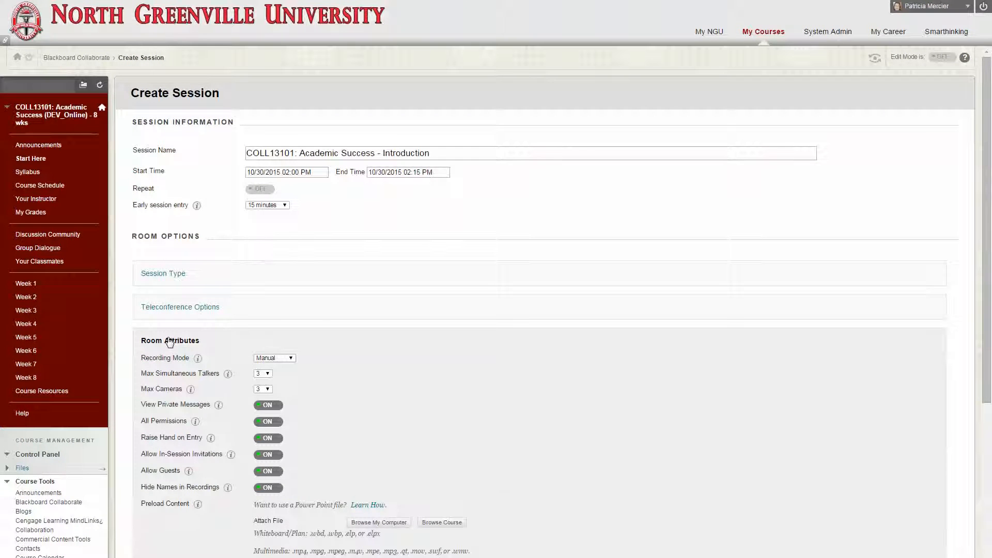
click(292, 358)
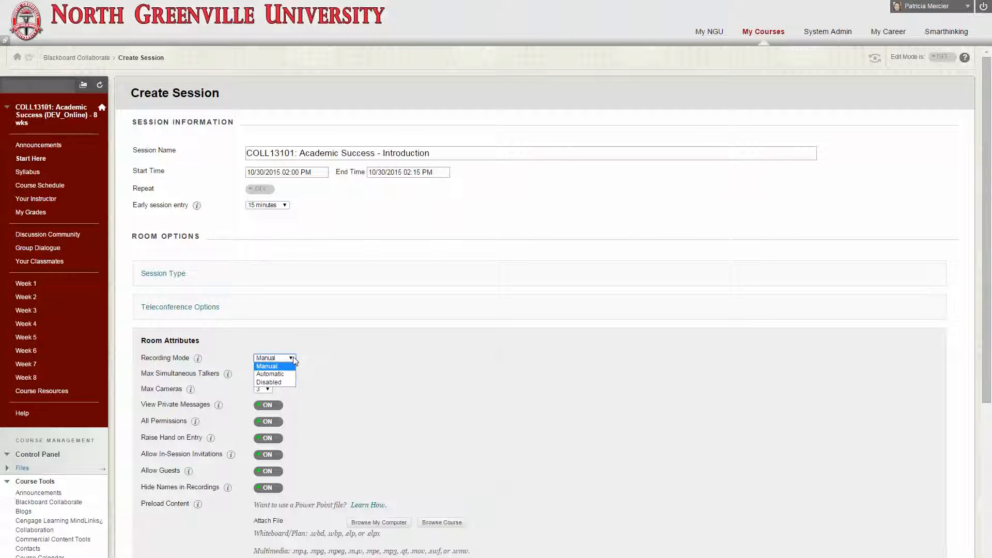
click(293, 359)
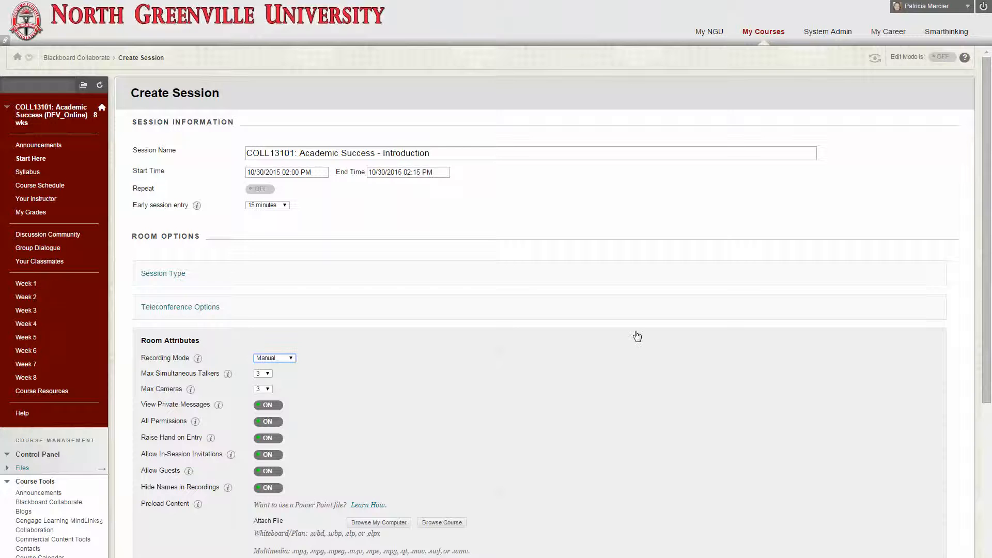
scroll(639, 334, down, 1)
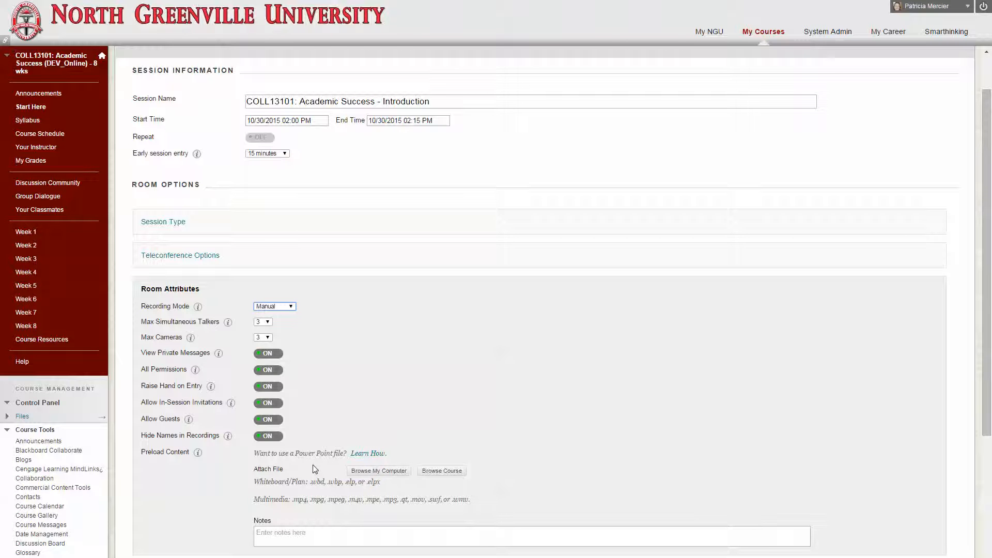
click(368, 470)
scroll(152, 495, down, 1)
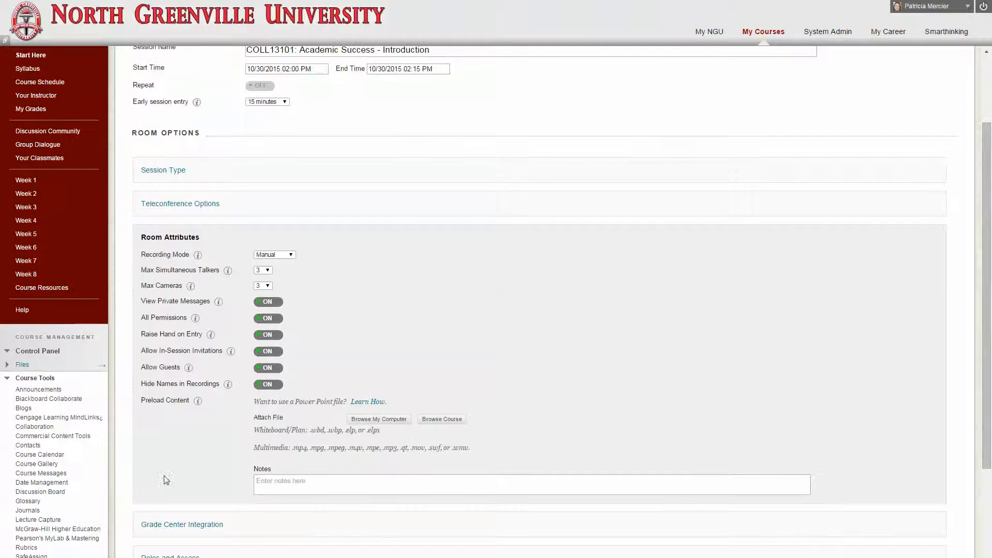
click(176, 237)
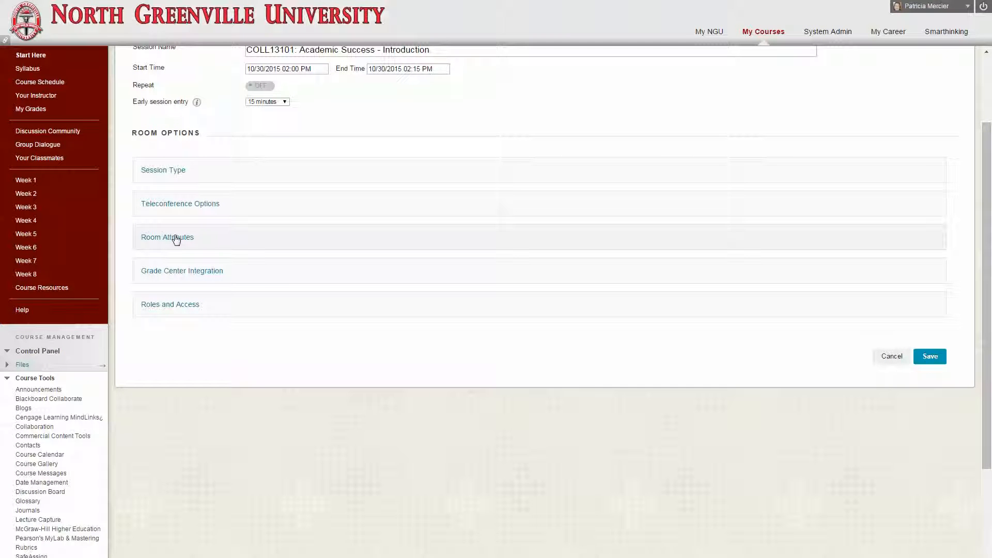
Switch off adding a grade column in the session's Grade Center integration
click(190, 273)
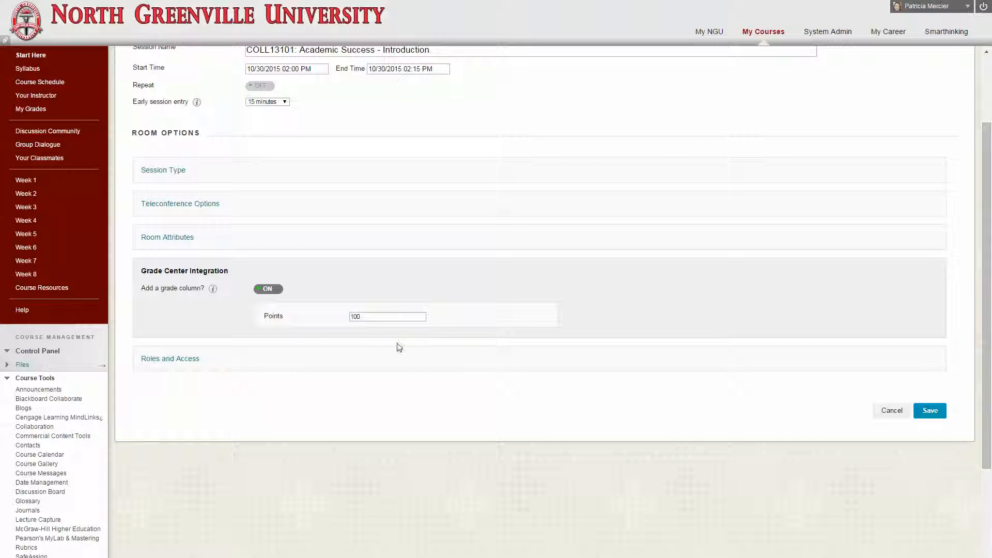
click(268, 291)
click(269, 290)
click(269, 290)
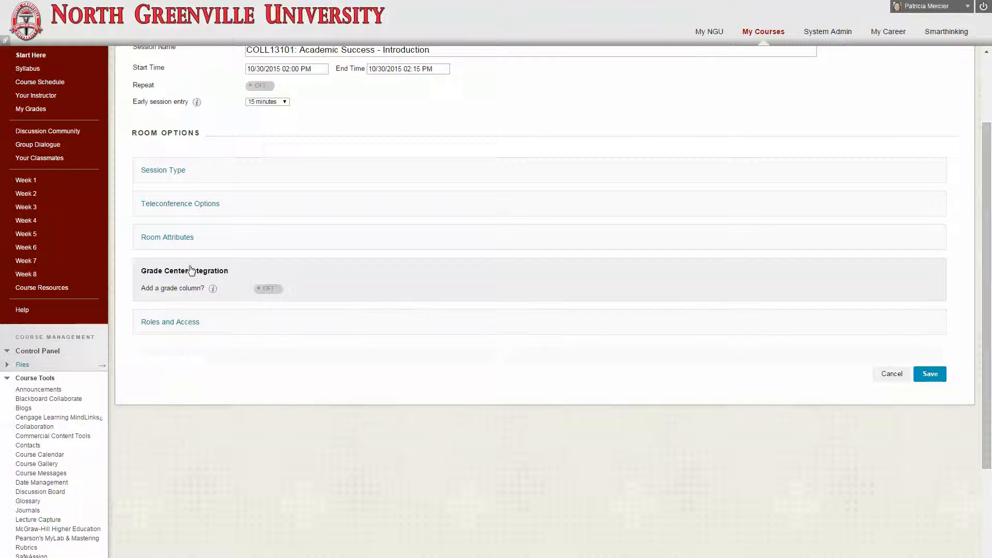
click(162, 271)
Let all users join as moderators, leave session access unrestricted, and try to save the session
click(175, 309)
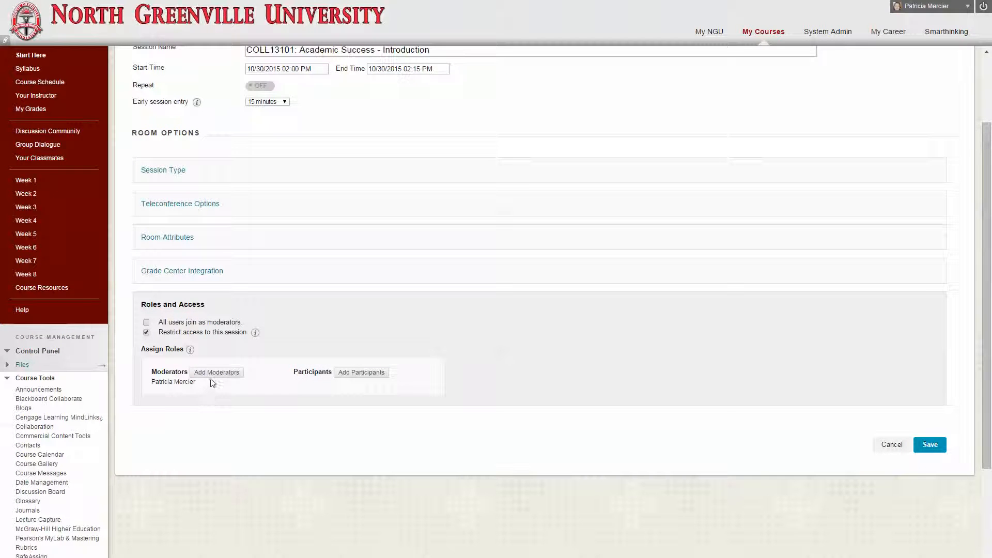
click(146, 322)
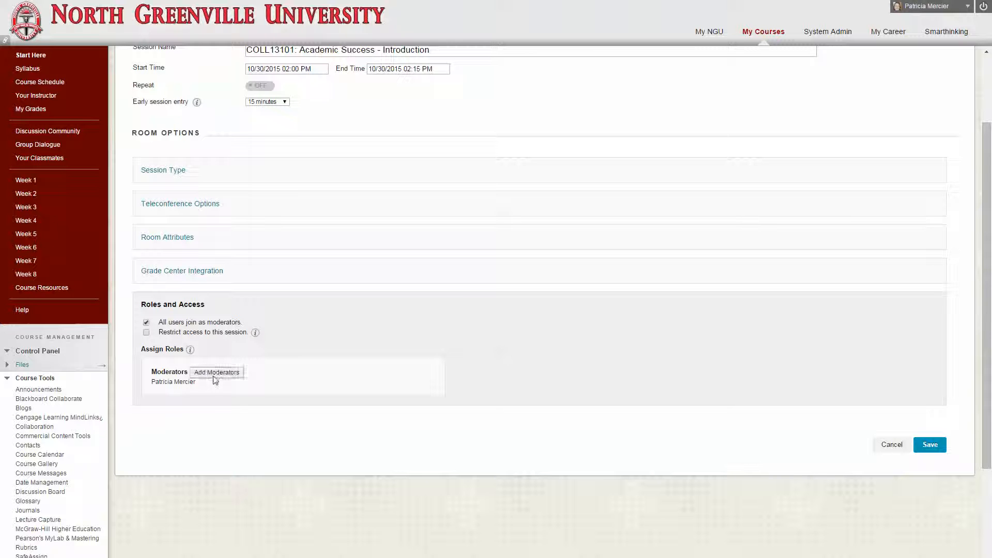
click(146, 333)
click(146, 323)
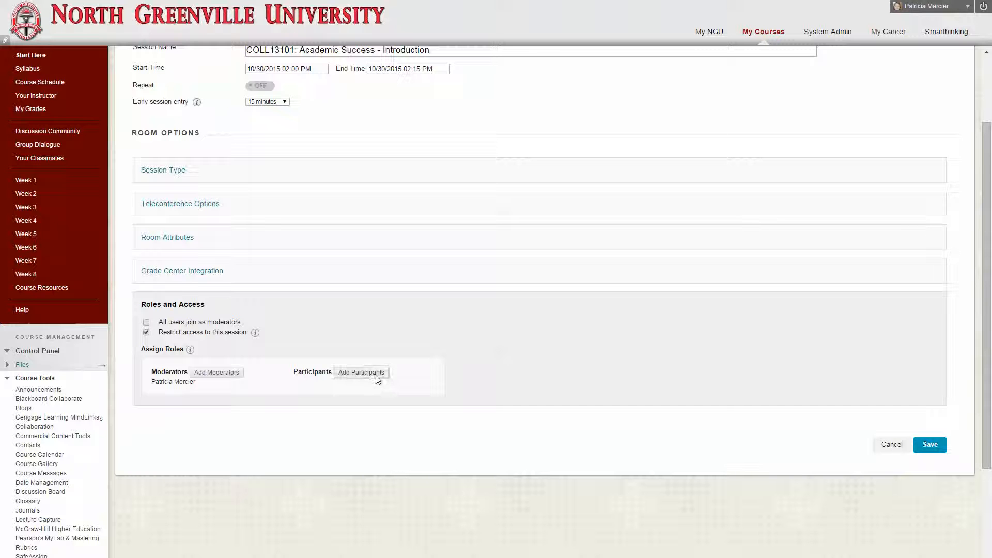
click(147, 333)
click(147, 323)
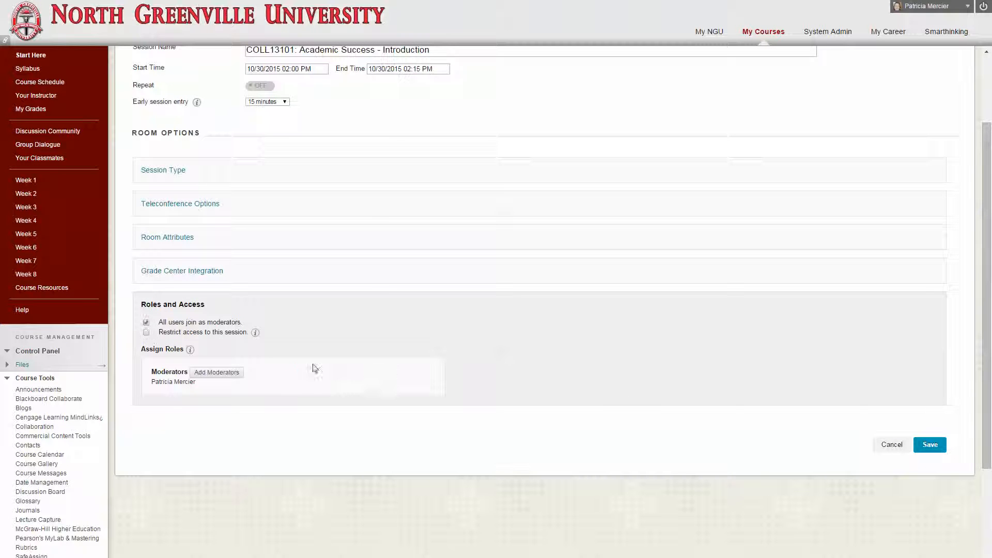
click(934, 446)
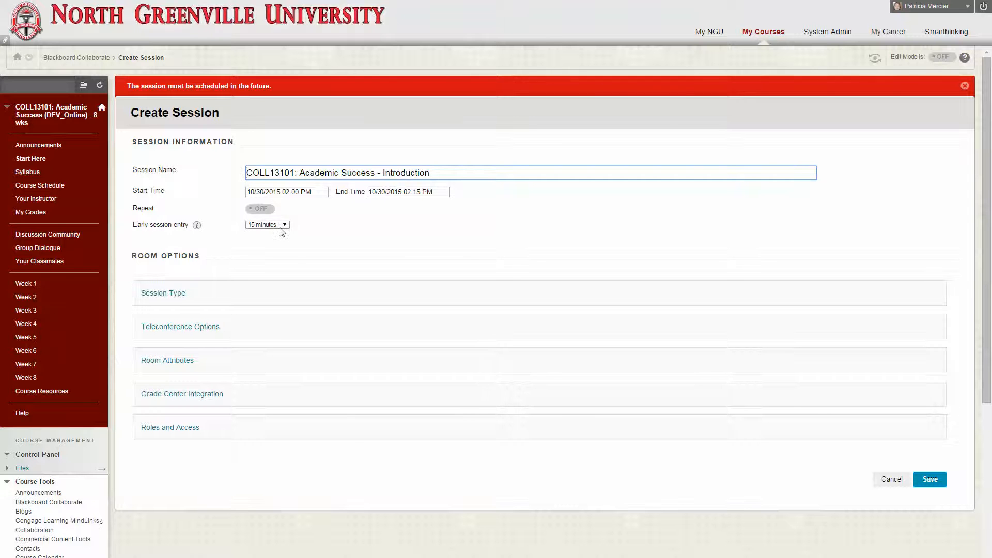
Reschedule the session to start at 03:00 PM and end at 03:30 PM on 10/30/2015
click(297, 191)
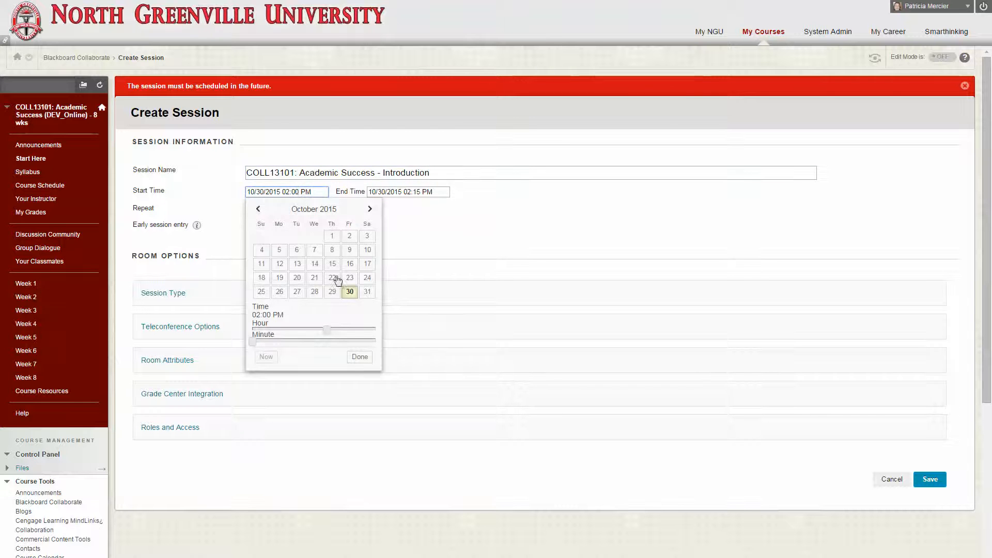
click(328, 331)
drag(340, 331, 333, 331)
click(359, 356)
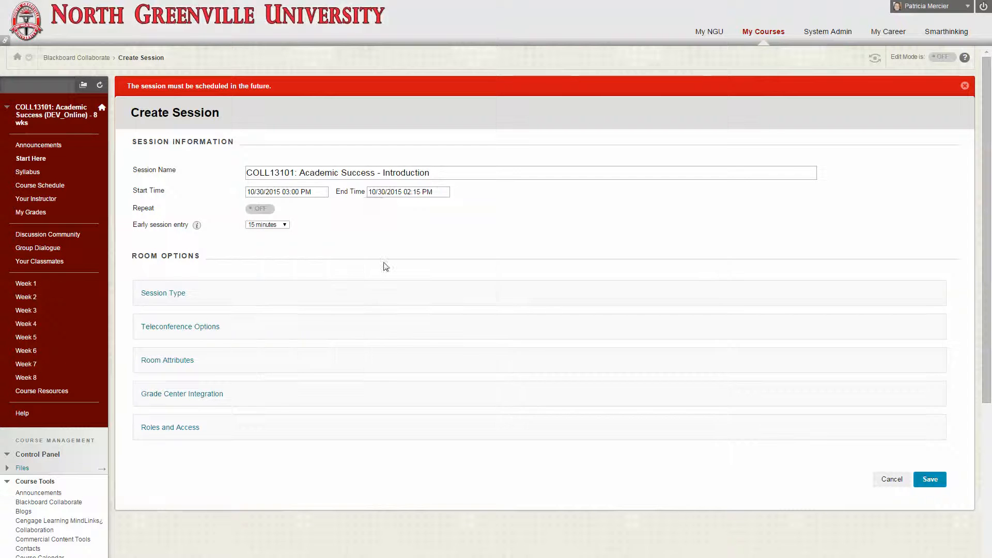
click(427, 192)
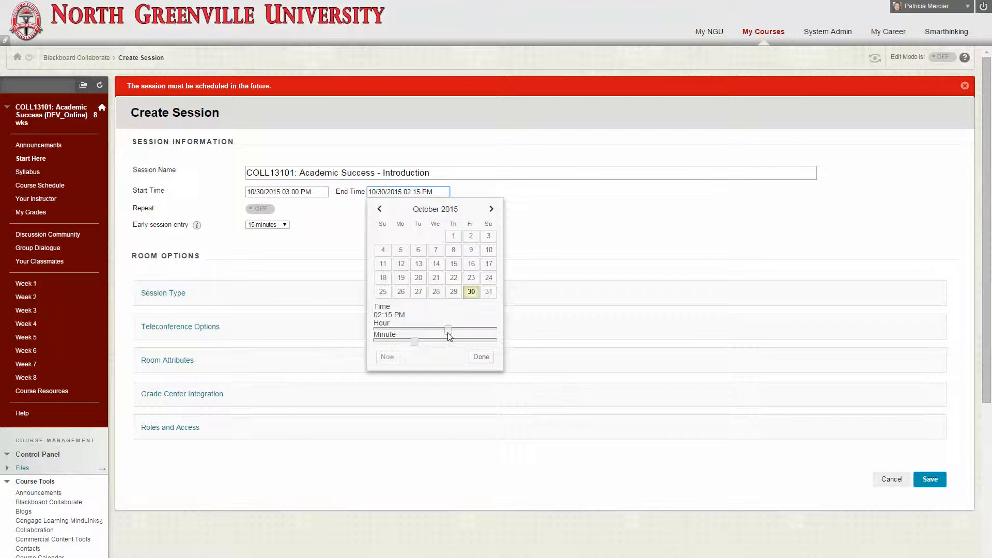
drag(450, 332, 460, 333)
drag(414, 342, 445, 348)
click(480, 357)
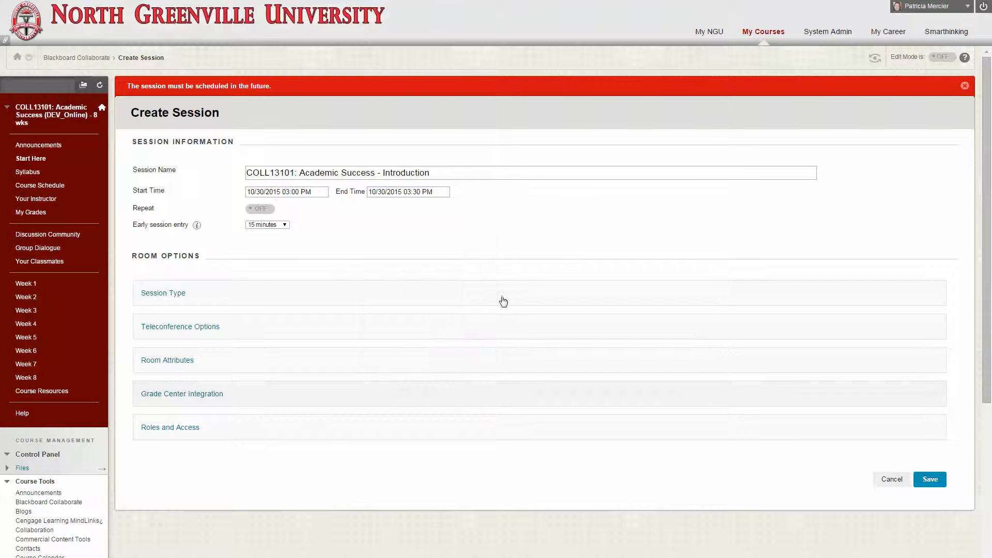
Set early session entry to 30 minutes and save the session
click(286, 228)
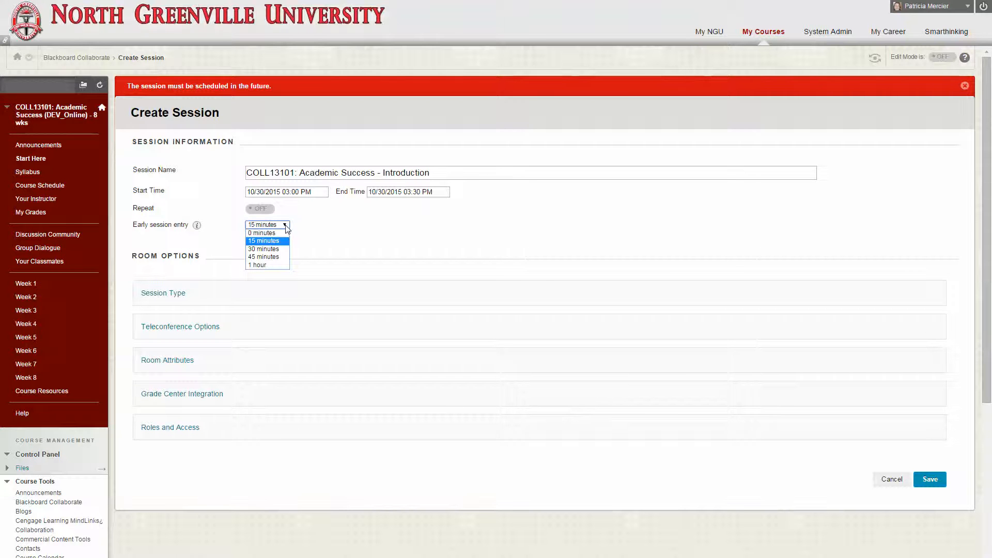
click(281, 250)
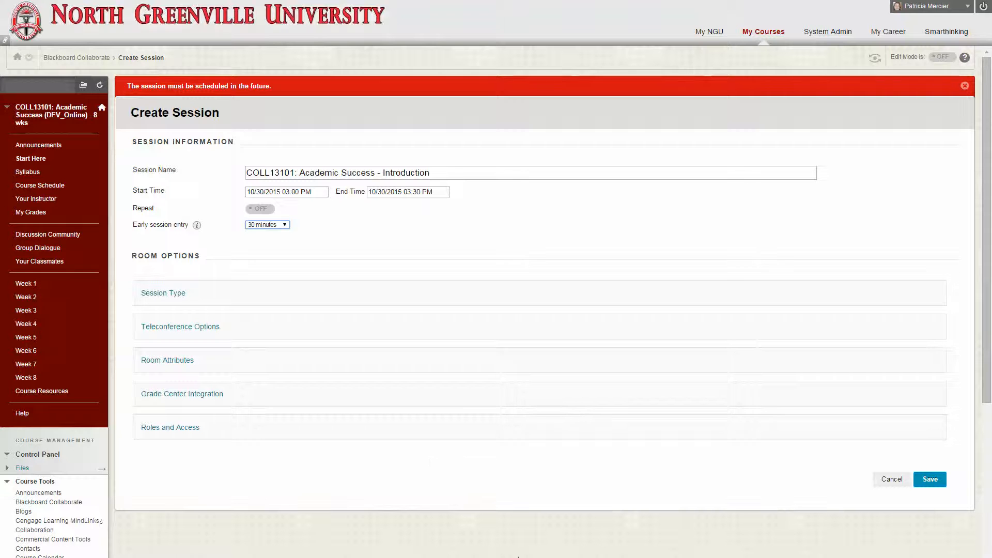
click(924, 478)
click(925, 478)
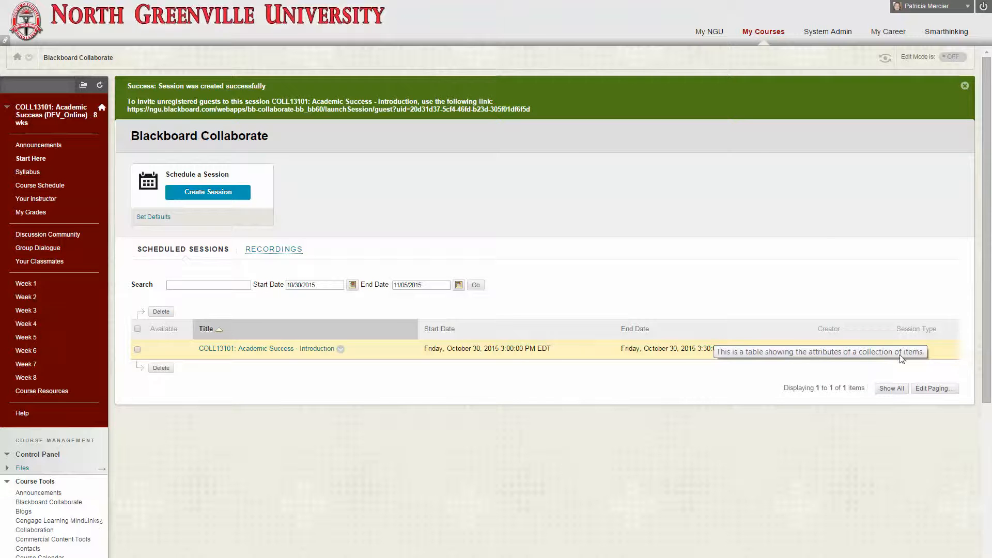
Start adding a course link for the COLL13101: Academic Success - Introduction session and select Week 1 as its content area
click(340, 349)
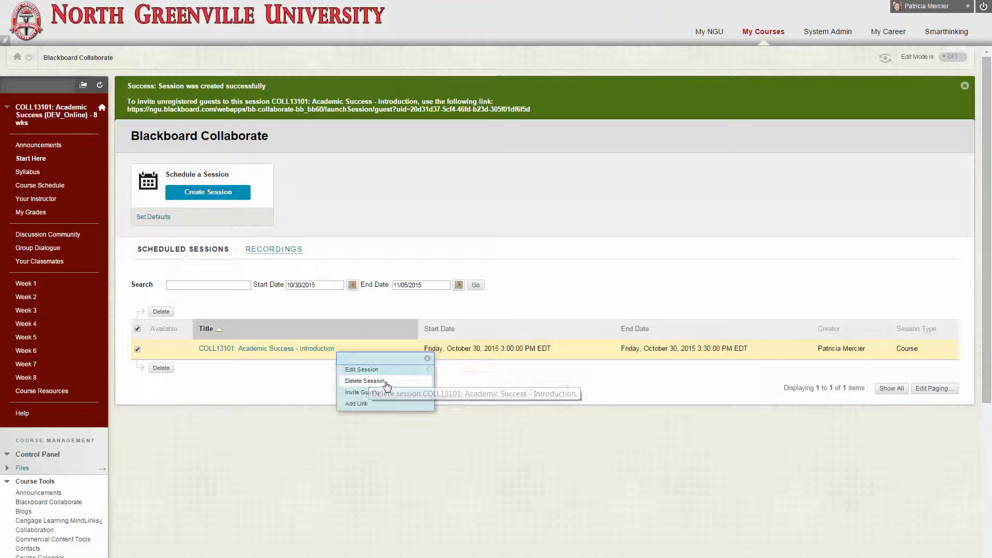
click(361, 404)
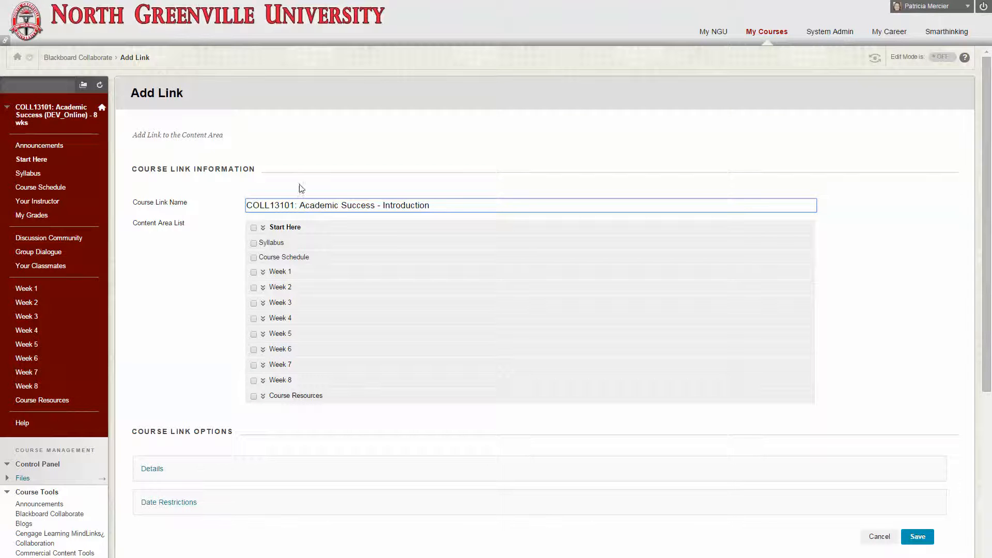
click(262, 272)
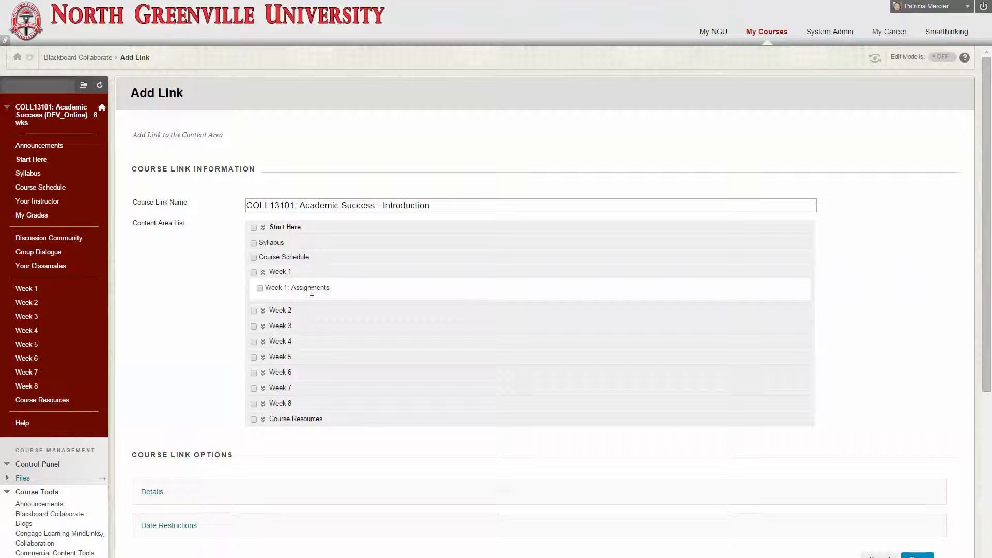
click(264, 274)
click(253, 273)
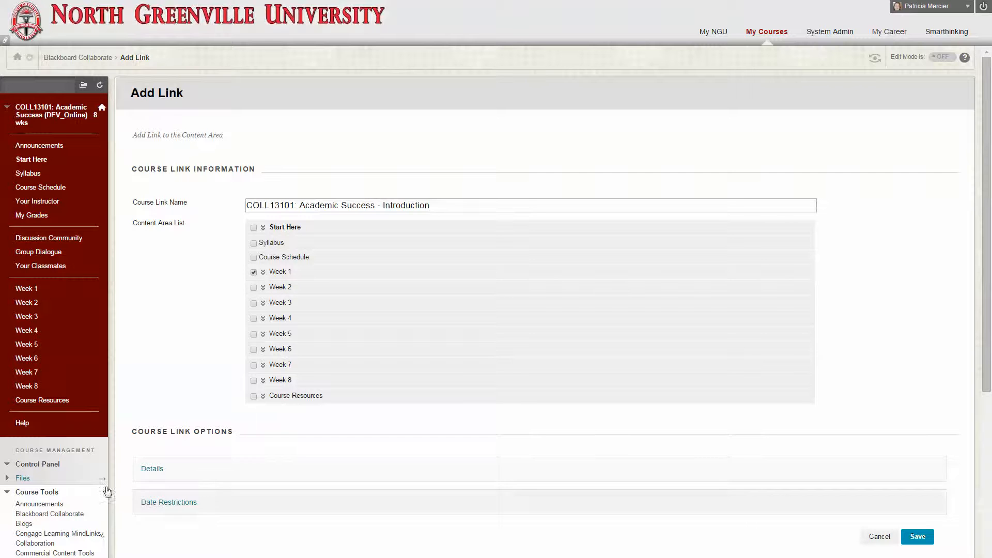
Give the course link the description "Please join me for a quick introduction..." and save the link
click(151, 469)
click(297, 498)
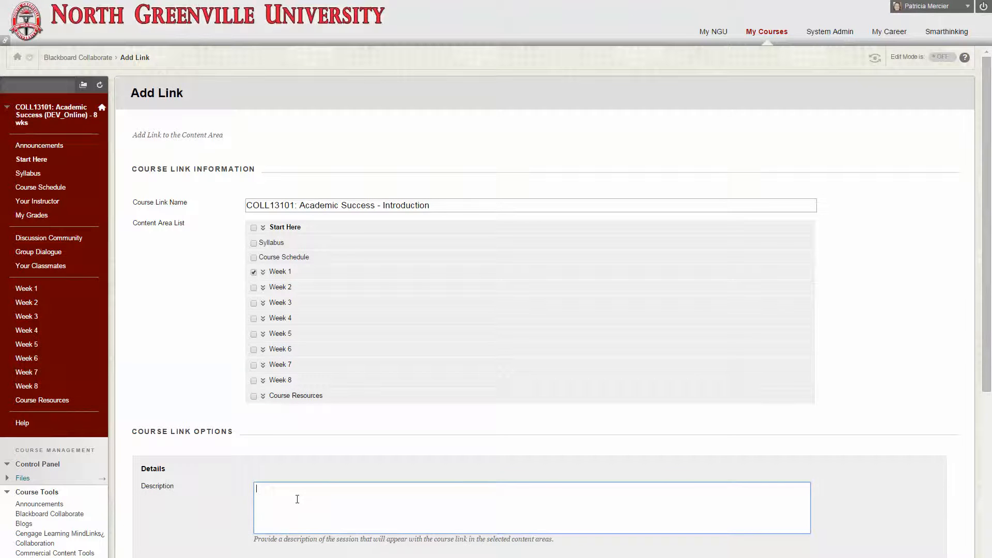
text(Please watch)
key(BackSpace)
key(BackSpace)
key(BackSpace)
text(join me for a q)
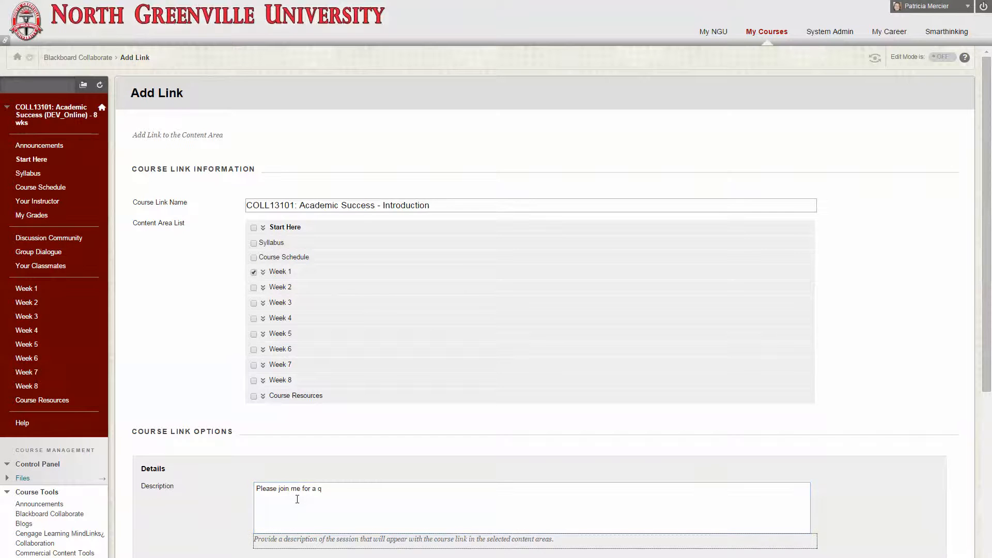
scroll(297, 499, down, 5)
click(326, 188)
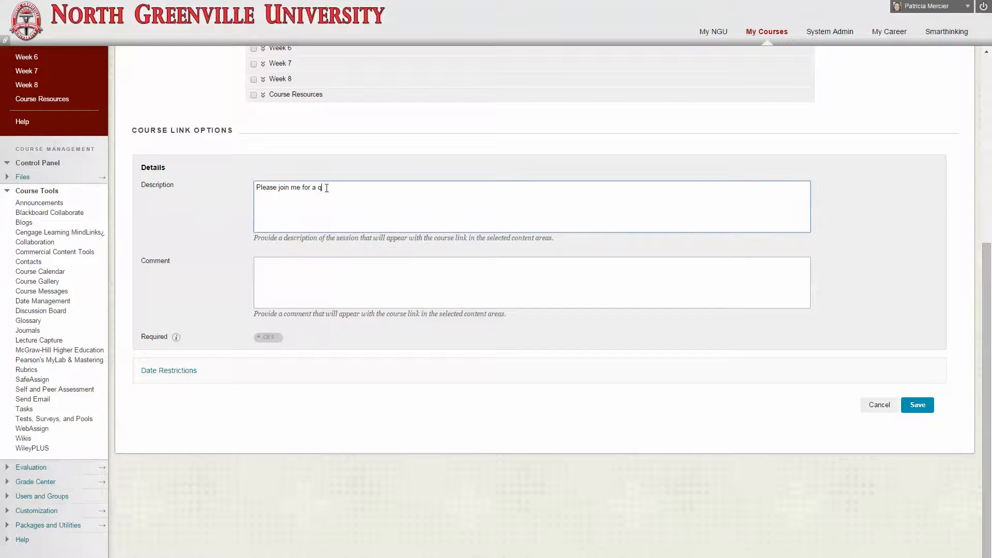
text(uick introduction...)
click(923, 406)
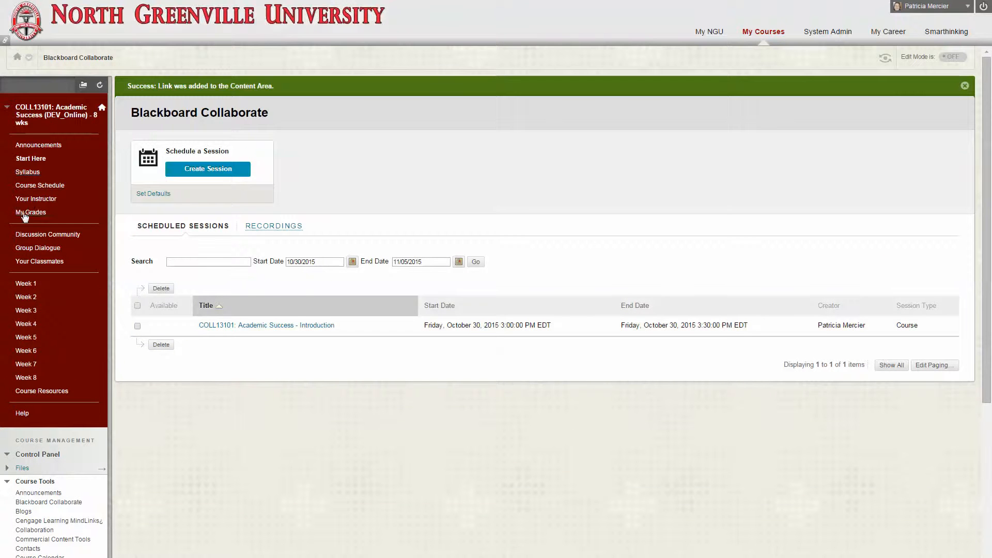
Open the Week 1 content area, locate the new session link, and turn Edit Mode on
click(26, 283)
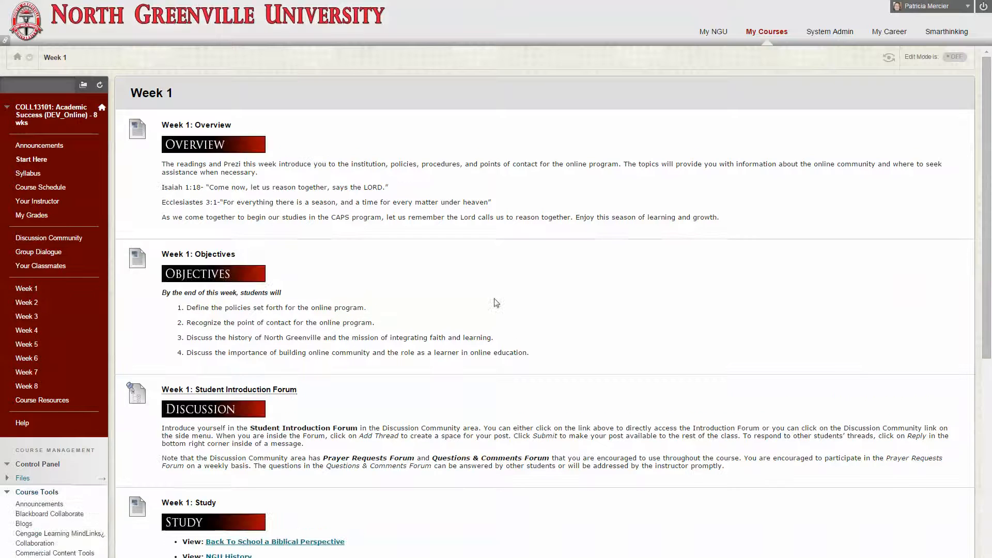
scroll(328, 252, down, 7)
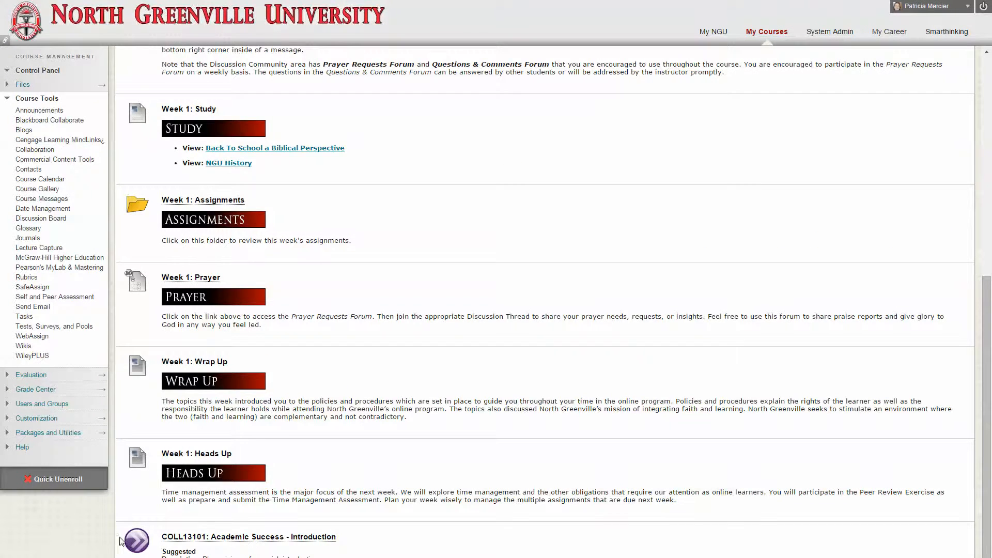
scroll(553, 294, up, 8)
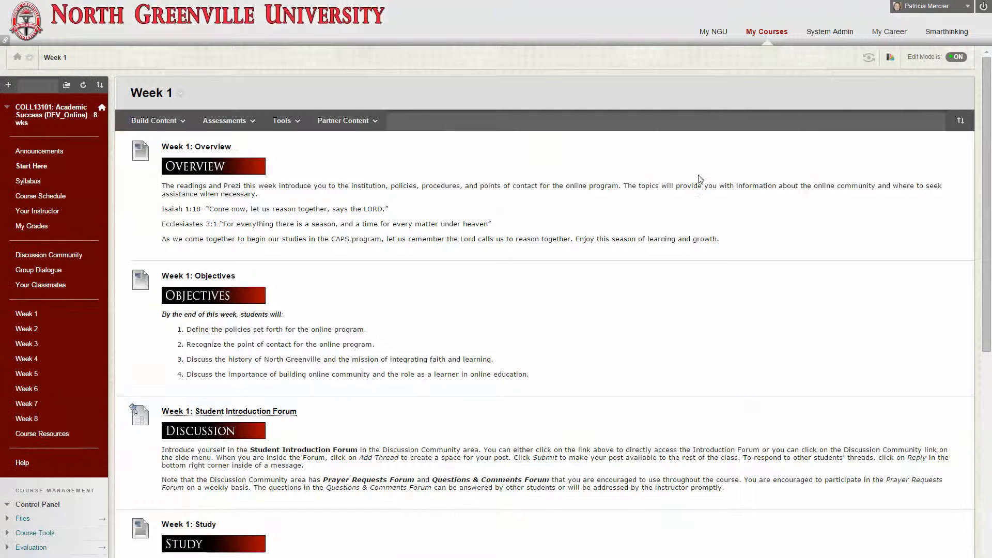
Move the Academic Success - Introduction link up the Week 1 page to sit between Objectives and Student Introduction Forum
scroll(461, 238, down, 8)
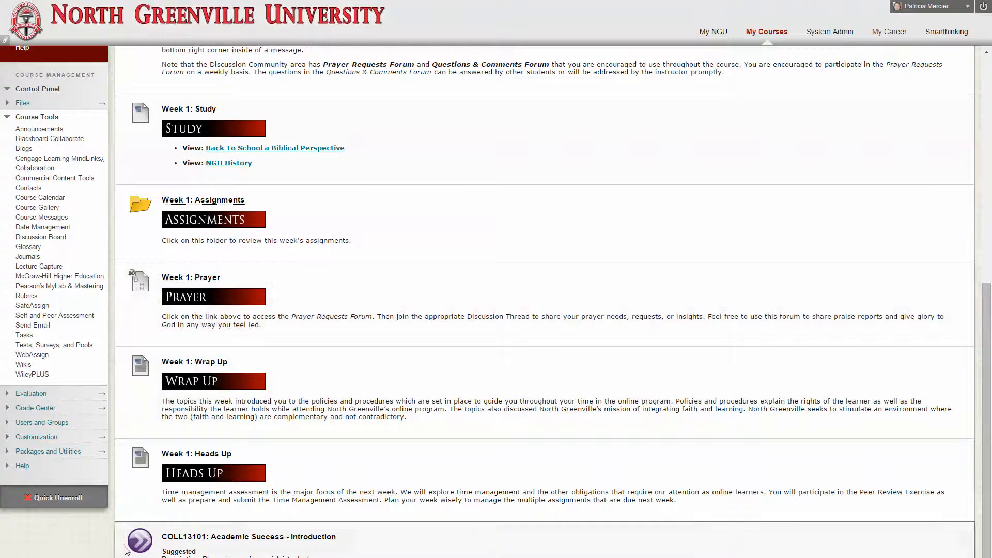
drag(119, 537, 157, 101)
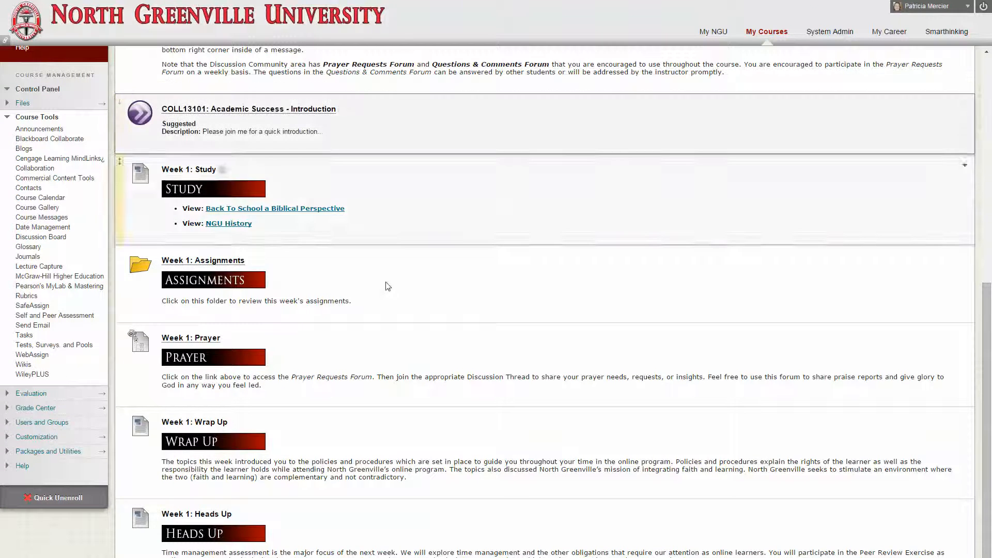
scroll(350, 279, up, 5)
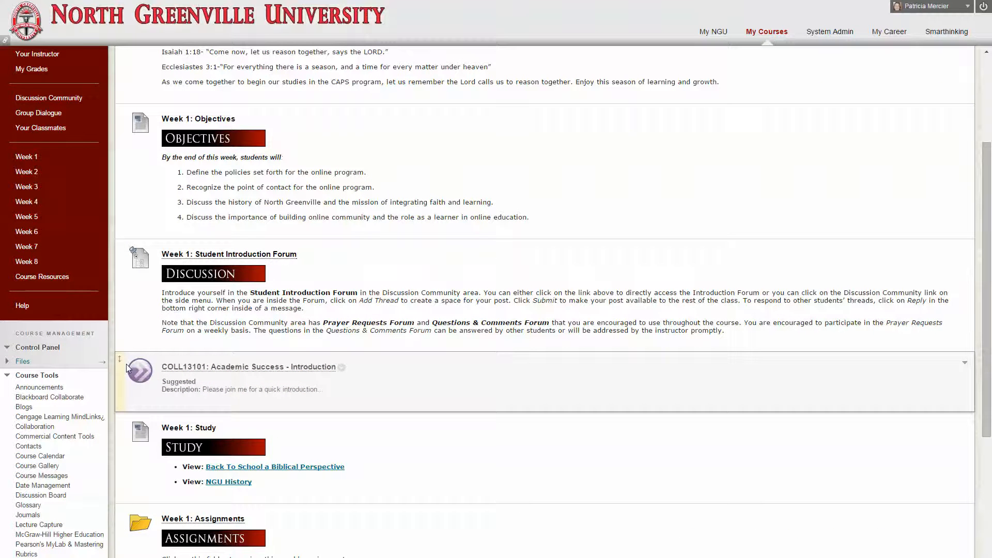
drag(126, 364, 142, 243)
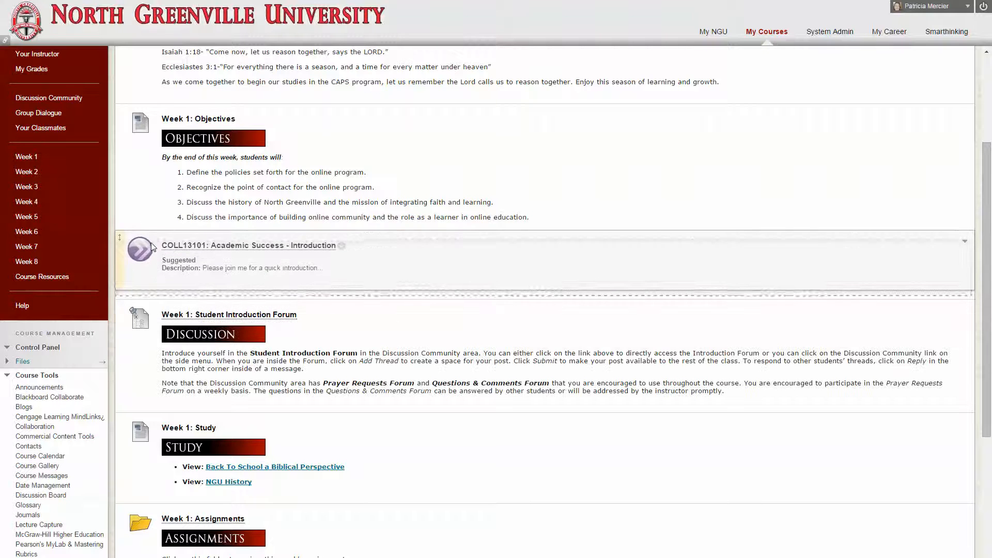
scroll(135, 335, up, 3)
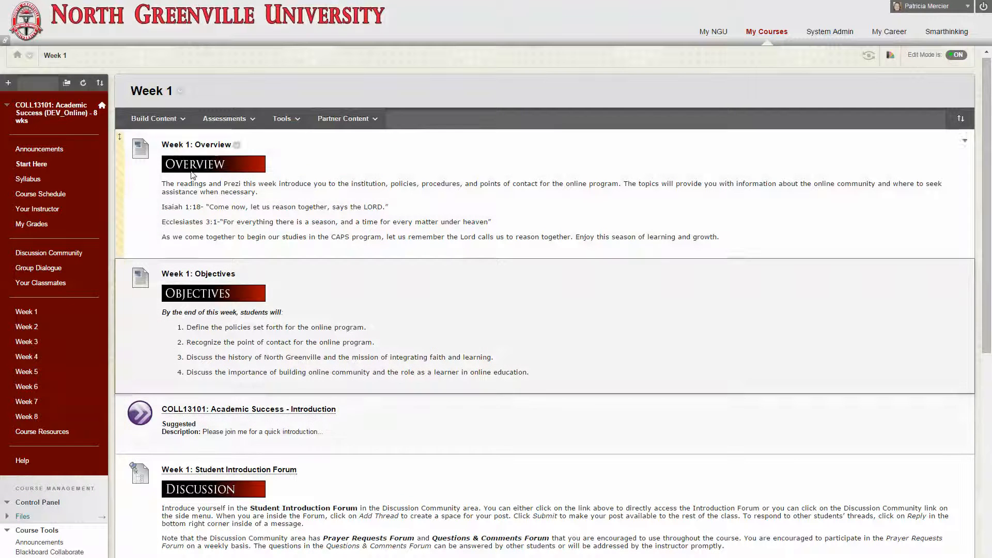